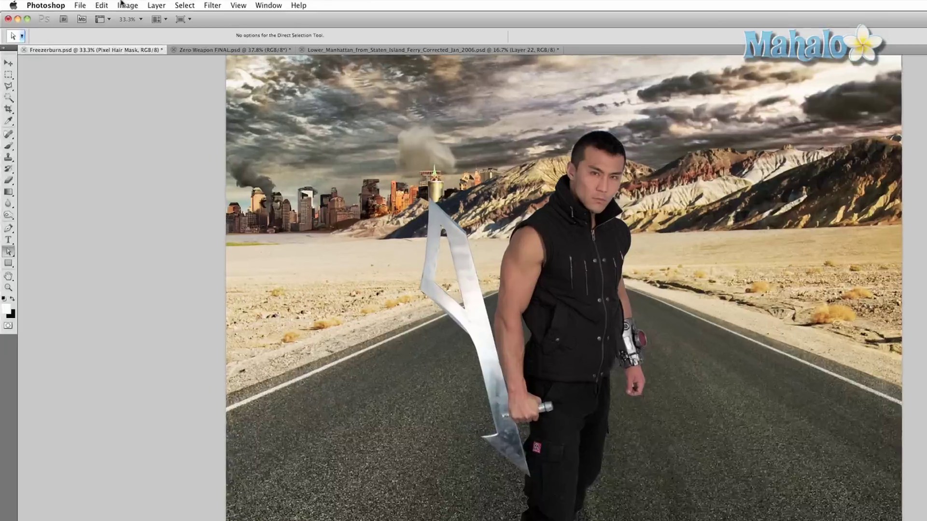
# Add a Brightness/Contrast adjustment layer named 'Zero Bright/Contrast' in the Zero group
pyautogui.click(112, 3)
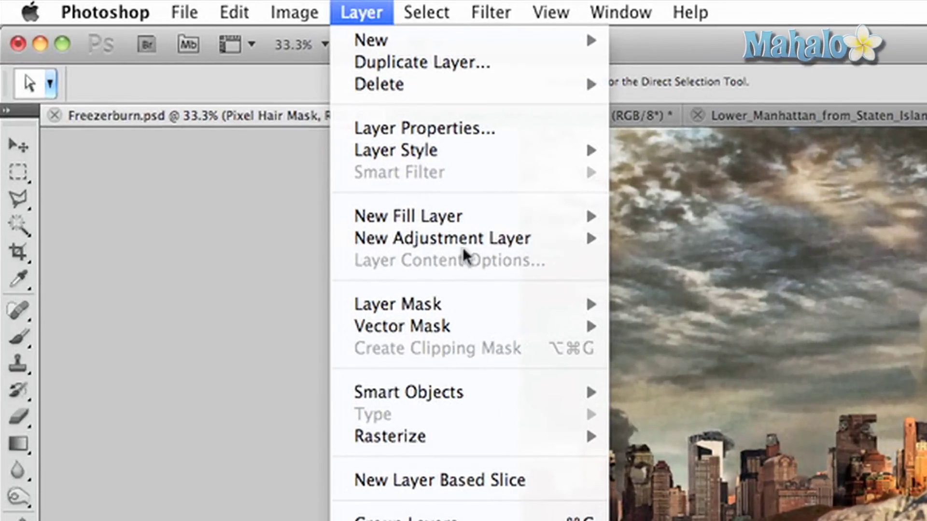
pyautogui.moveTo(490, 240)
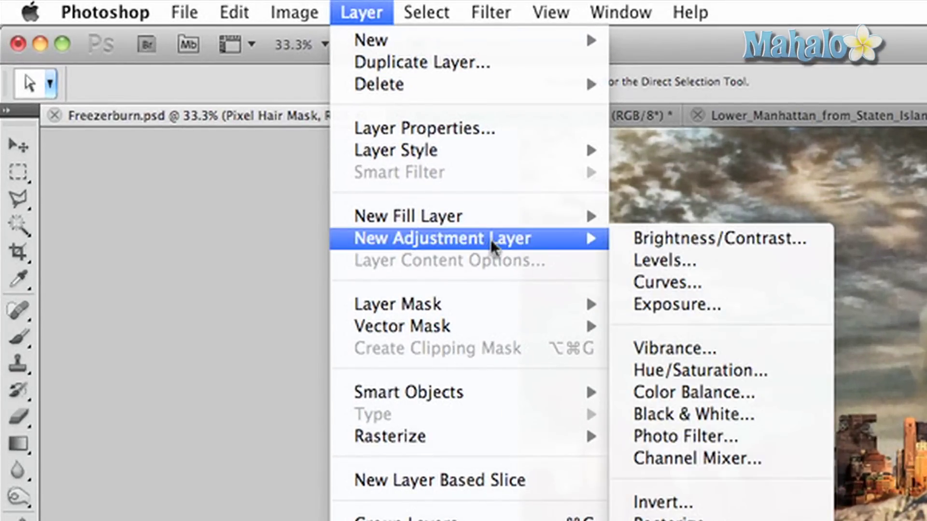
pyautogui.click(648, 245)
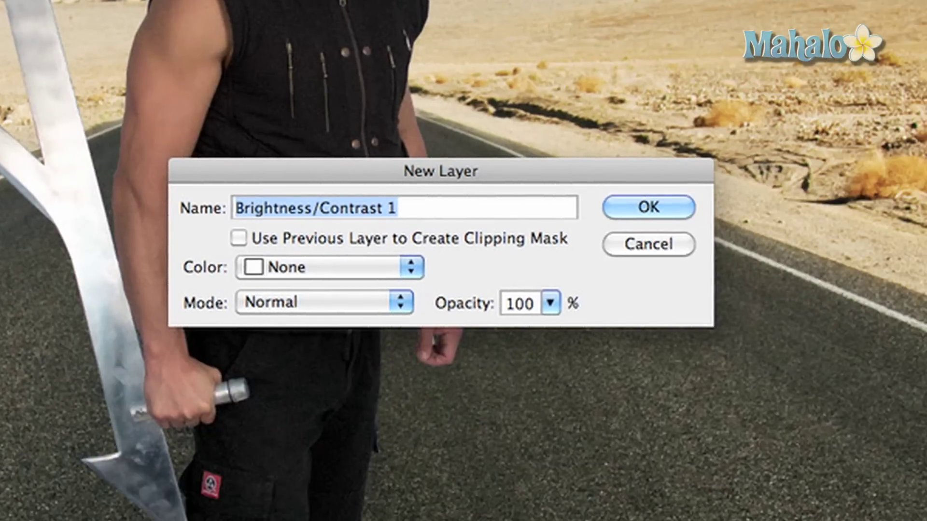
pyautogui.write('Zero ')
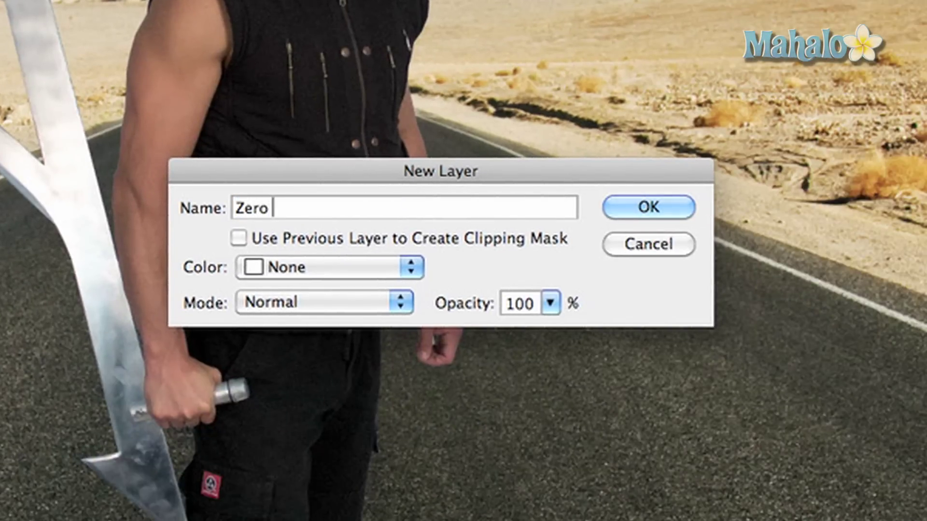
pyautogui.write('Bright/Co')
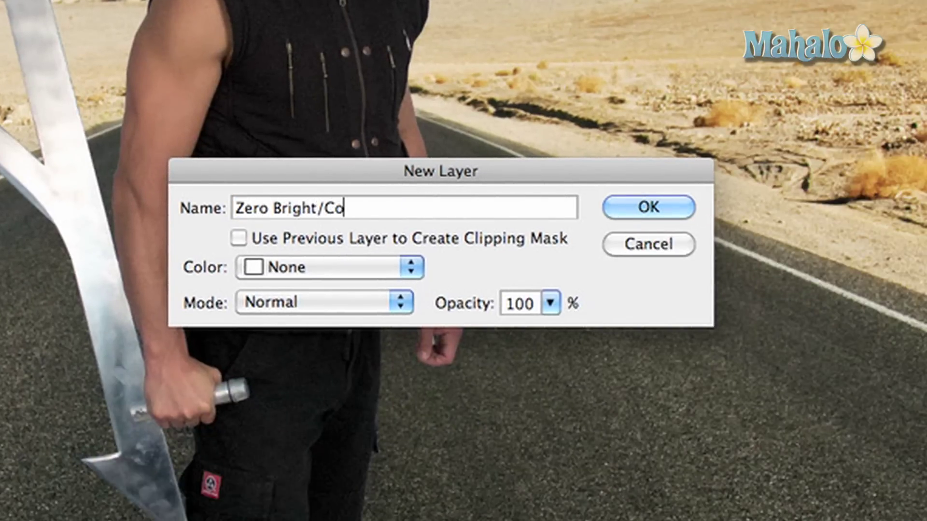
pyautogui.write('ntrast')
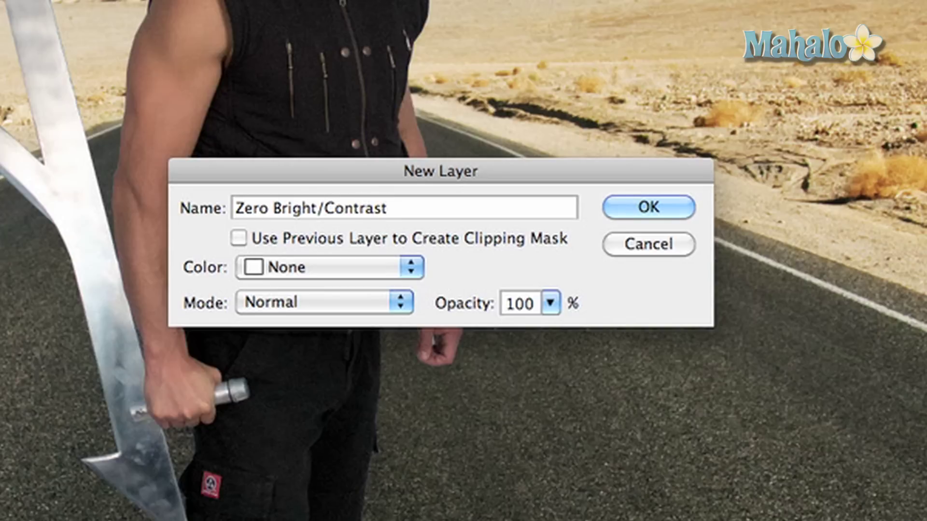
pyautogui.press('Return')
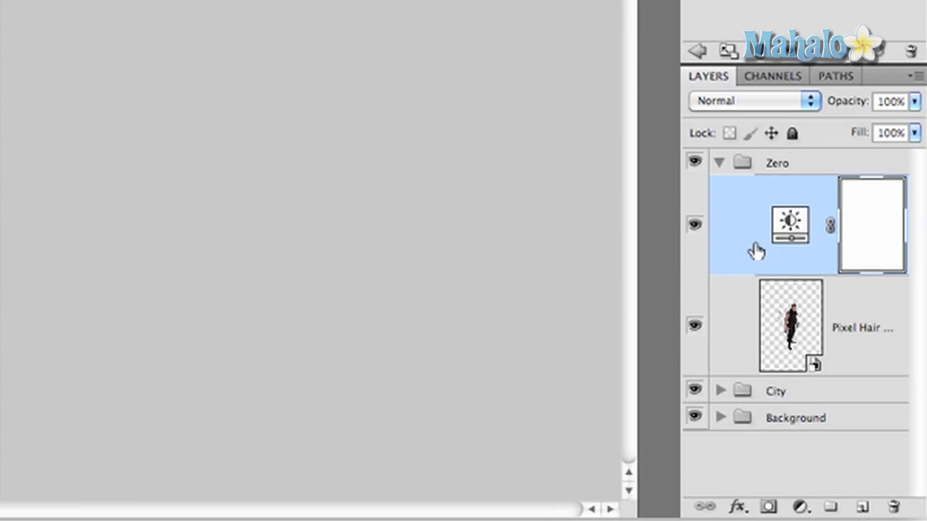
# Place Zero Bright/Contrast back inside the Zero group and clip it to the Pixel Hair Mask layer
pyautogui.moveTo(756, 251); pyautogui.dragTo(746, 154)
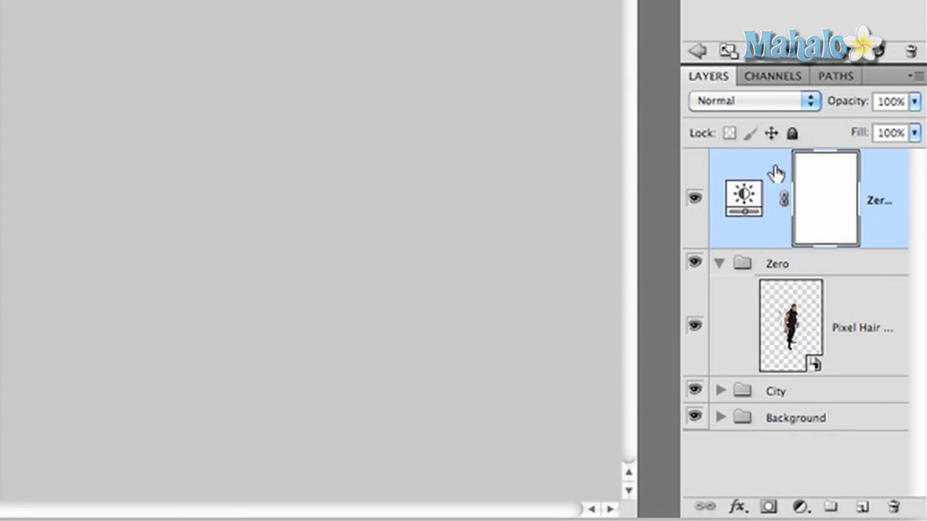
pyautogui.moveTo(774, 173); pyautogui.dragTo(770, 276)
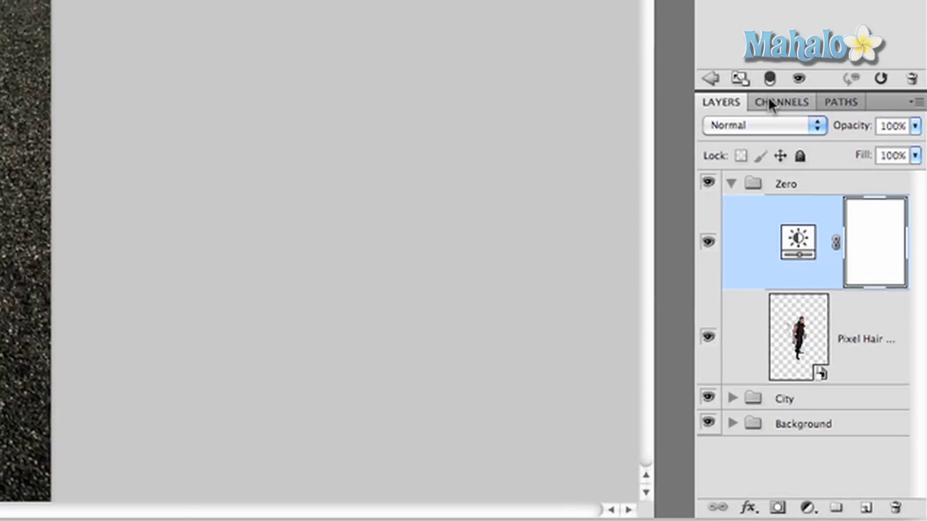
pyautogui.click(767, 71)
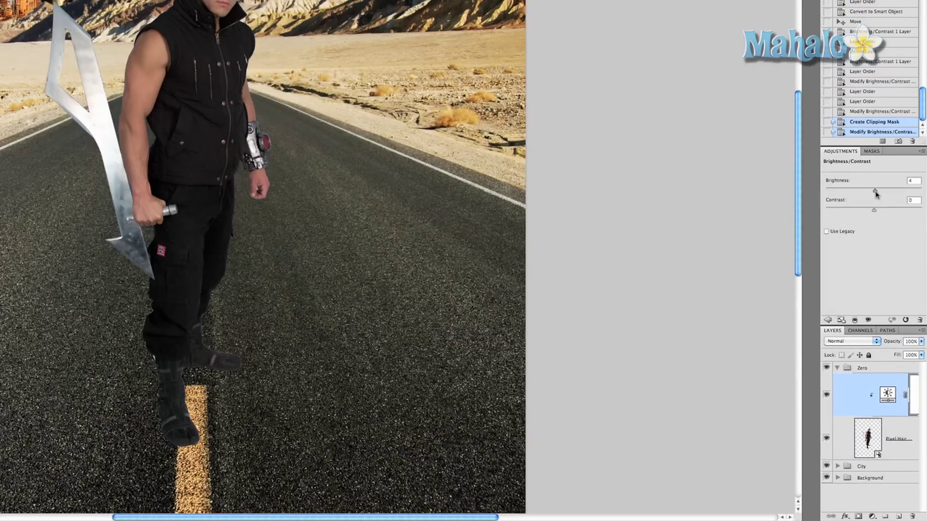
# Set the clipped Brightness/Contrast to Brightness 38 and Contrast 54
pyautogui.moveTo(877, 192)
pyautogui.mouseDown()
pyautogui.moveTo(890, 193)
pyautogui.moveTo(869, 194)
pyautogui.moveTo(883, 196)
pyautogui.mouseUp()
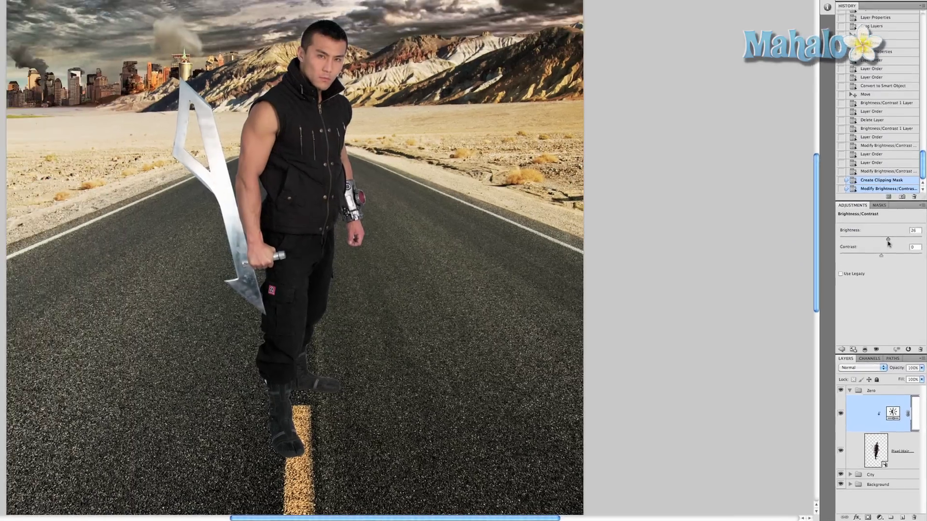
pyautogui.moveTo(889, 243); pyautogui.dragTo(906, 275)
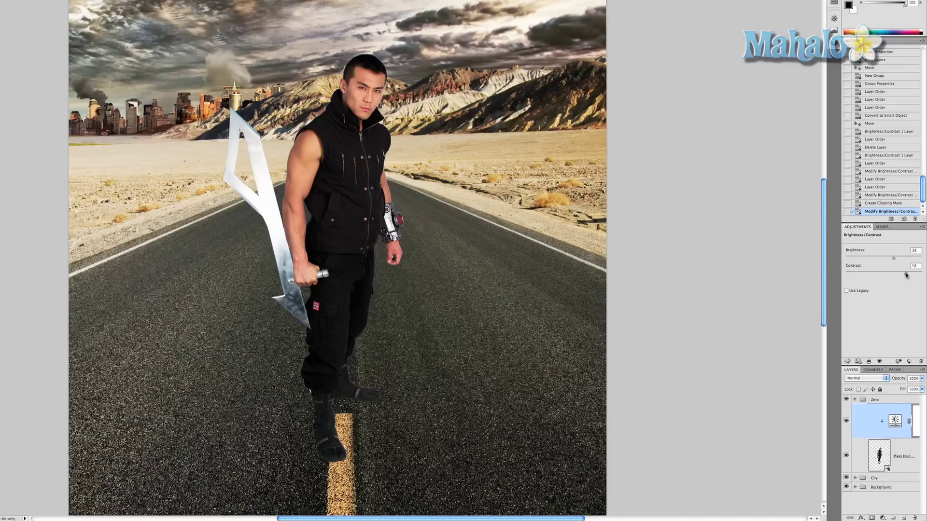
pyautogui.moveTo(906, 275); pyautogui.dragTo(904, 275)
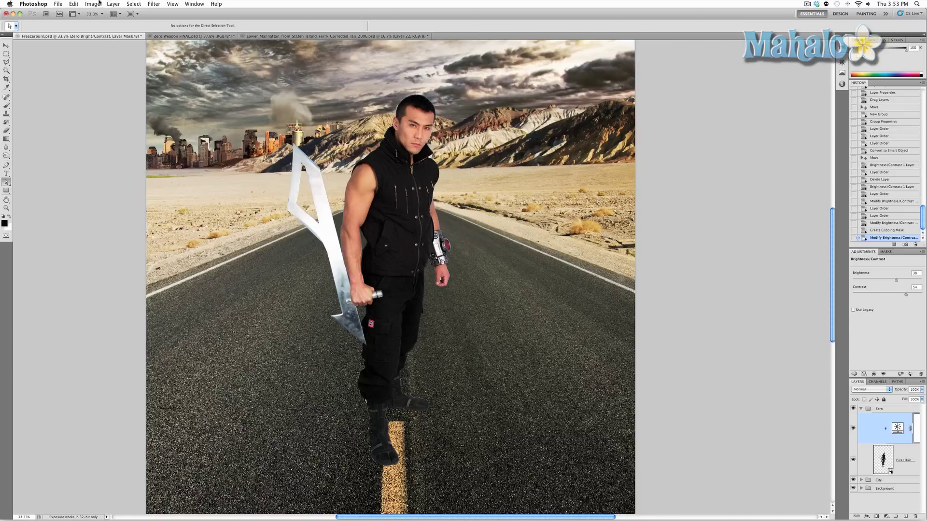
# Add a Color Balance adjustment layer named 'Zero Color Balance' above the brightness adjustment
pyautogui.click(113, 4)
pyautogui.moveTo(141, 70)
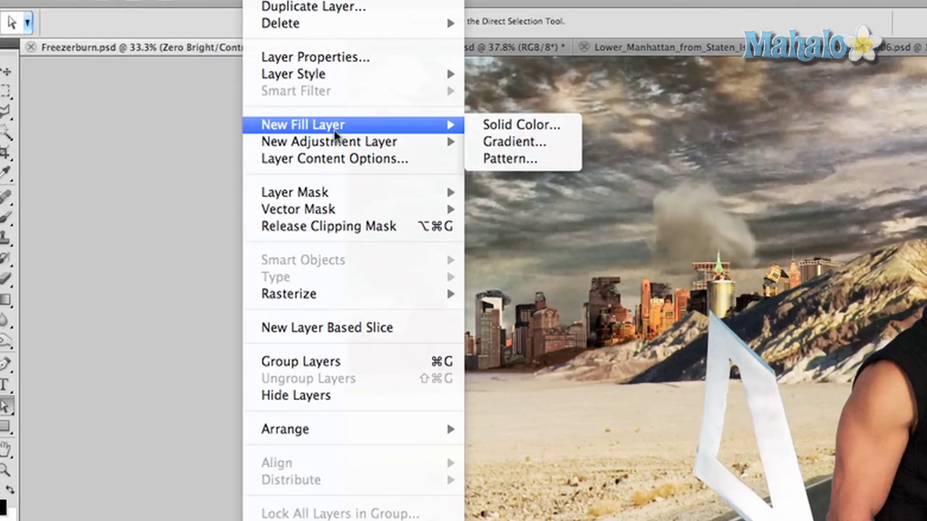
pyautogui.moveTo(341, 143)
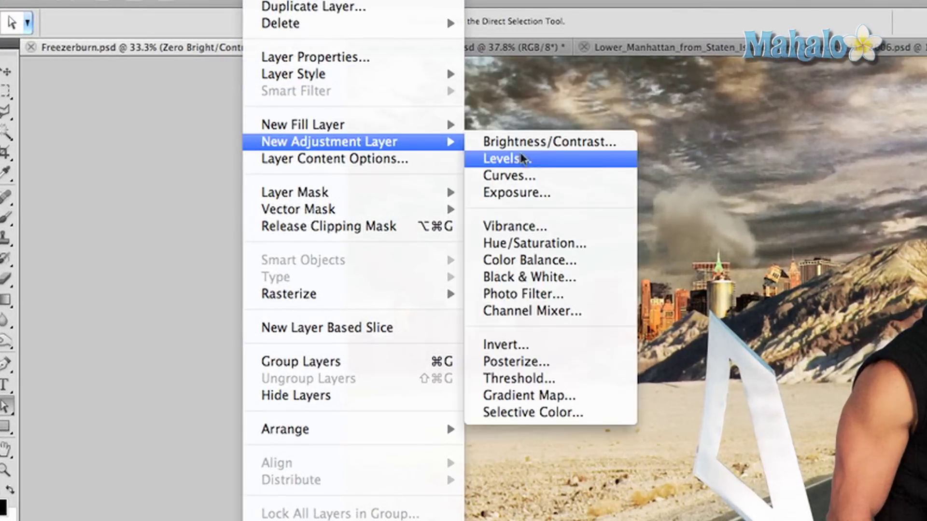
pyautogui.click(553, 261)
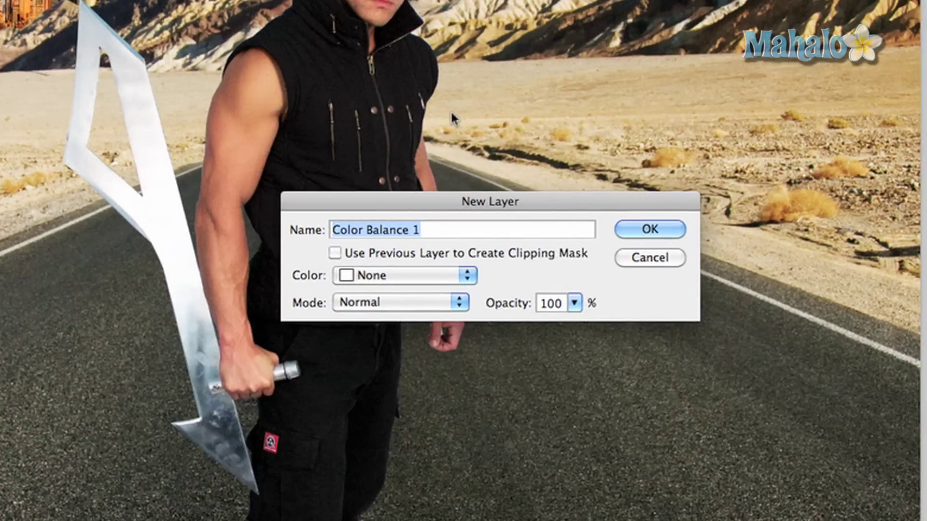
pyautogui.write('Zero Color')
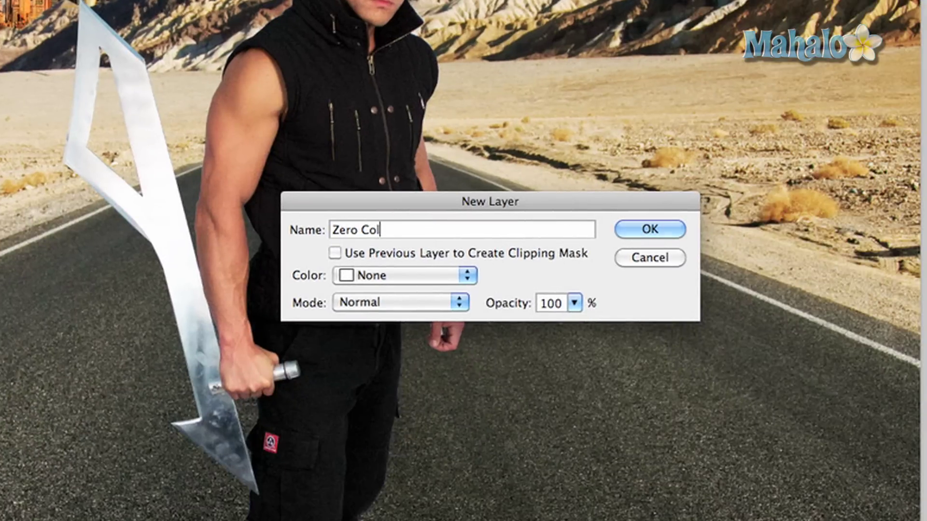
pyautogui.write(' Balance')
pyautogui.press('Return')
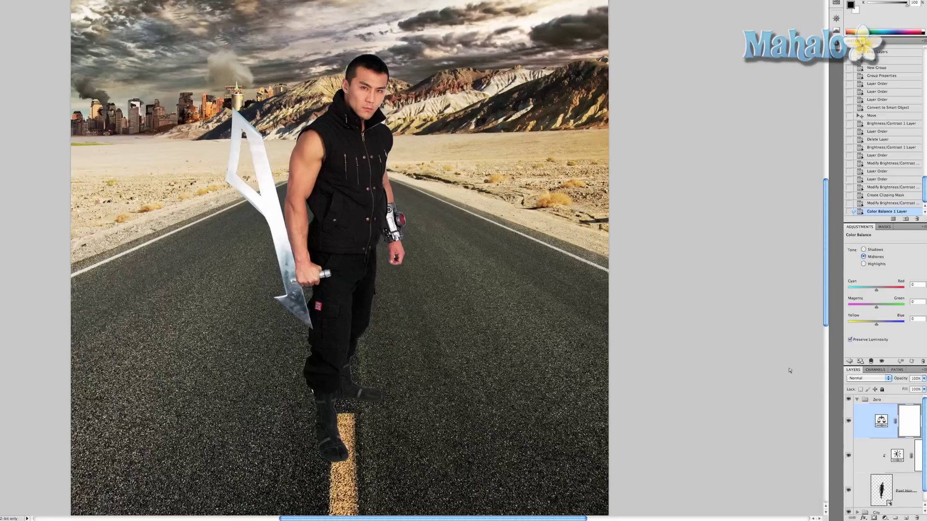
# Clip Zero Color Balance to the man and warm the midtones toward red and yellow
pyautogui.click(871, 362)
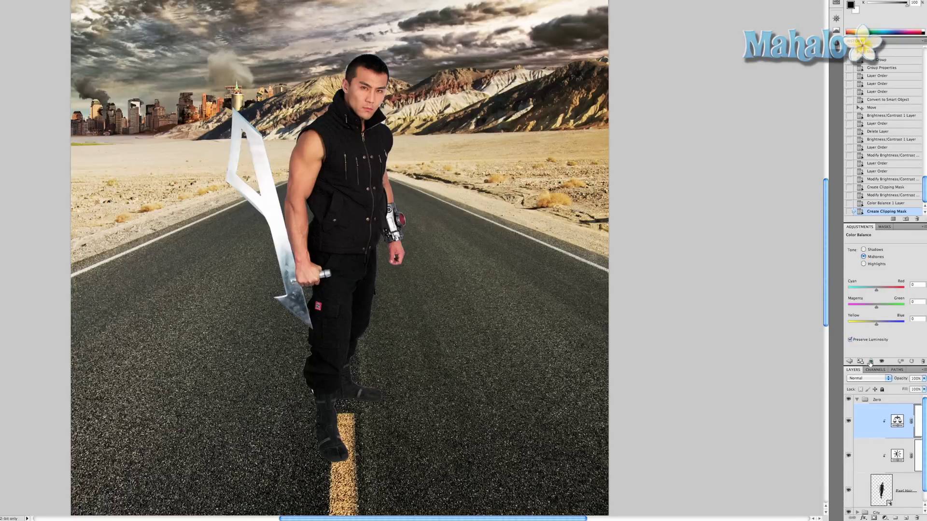
pyautogui.click(857, 399)
pyautogui.click(858, 400)
pyautogui.moveTo(876, 290); pyautogui.dragTo(882, 291)
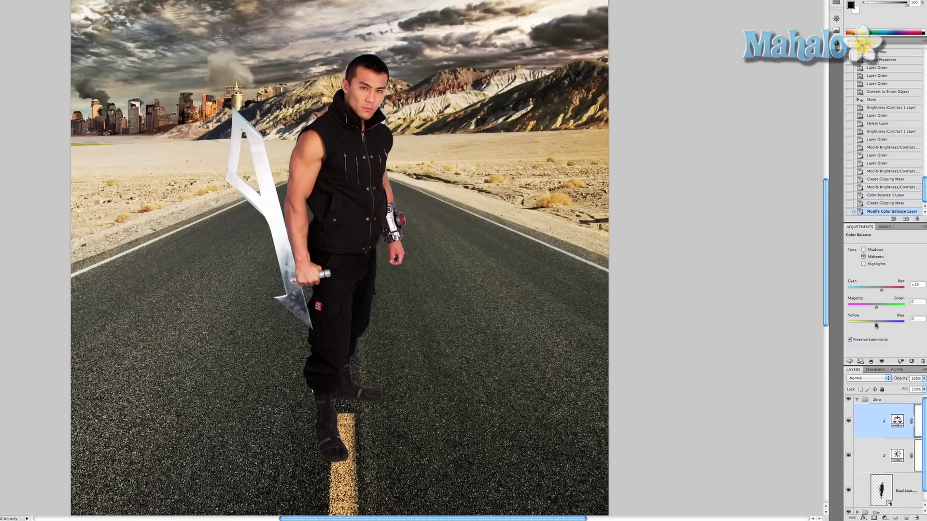
pyautogui.moveTo(878, 326); pyautogui.dragTo(869, 326)
# Shift the Color Balance highlights toward yellow, Yellow–Blue at -25
pyautogui.click(864, 264)
pyautogui.moveTo(876, 323); pyautogui.dragTo(872, 326)
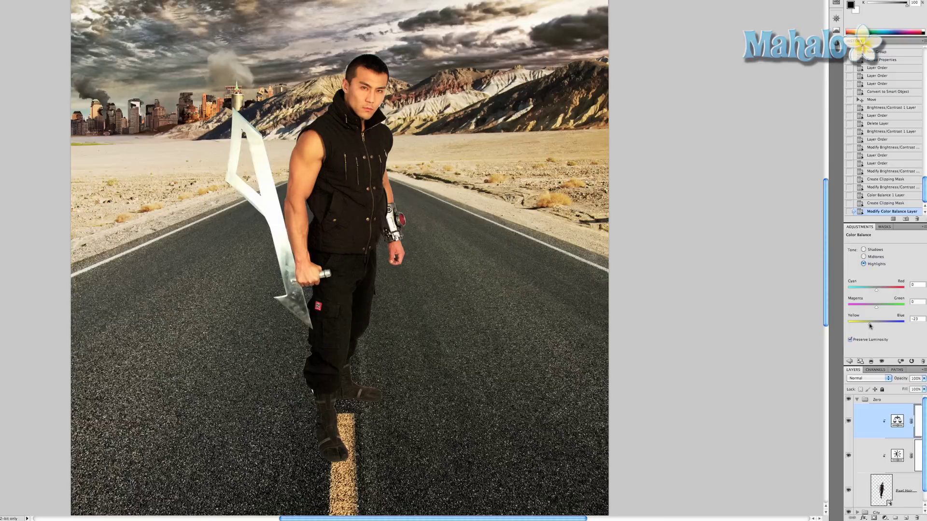
pyautogui.moveTo(870, 326); pyautogui.dragTo(871, 326)
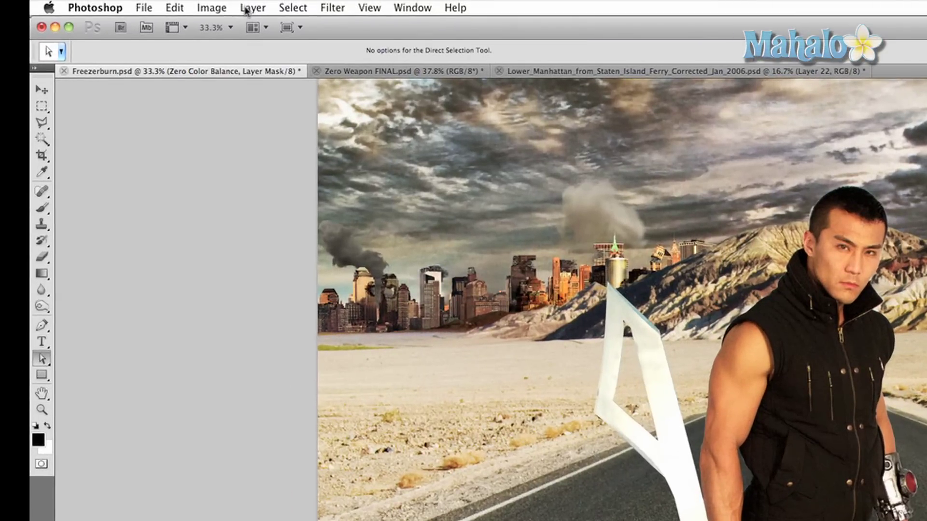
# Add a Hue/Saturation adjustment layer named 'Zero Saturation'
pyautogui.click(250, 8)
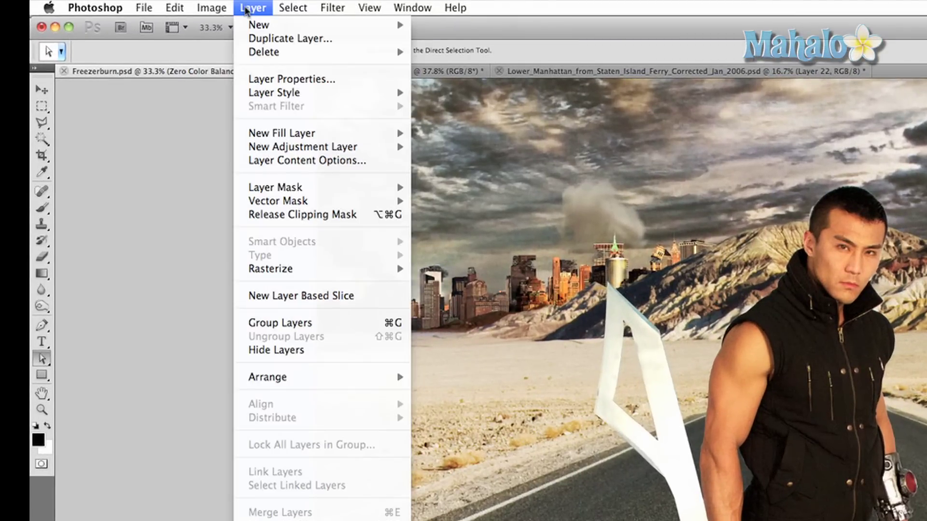
pyautogui.moveTo(318, 95)
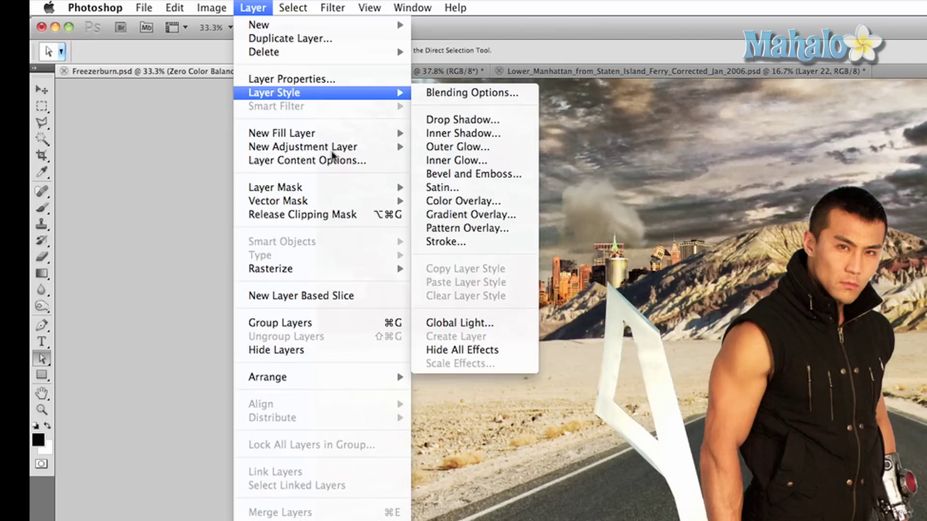
pyautogui.moveTo(335, 151)
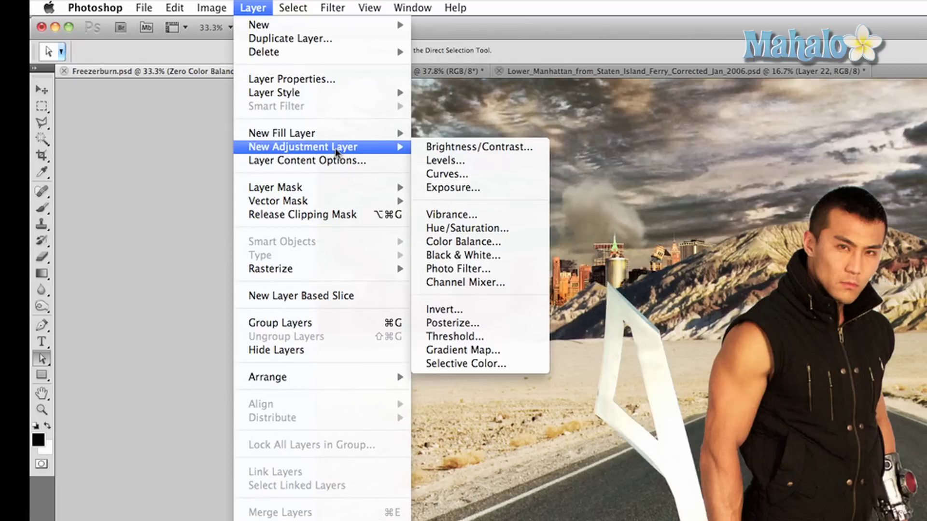
pyautogui.click(472, 229)
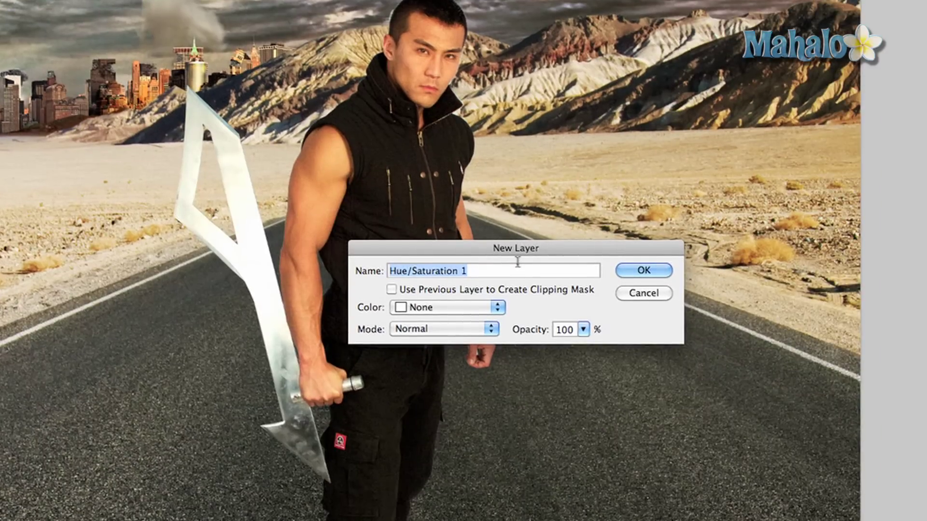
pyautogui.write('Zero S')
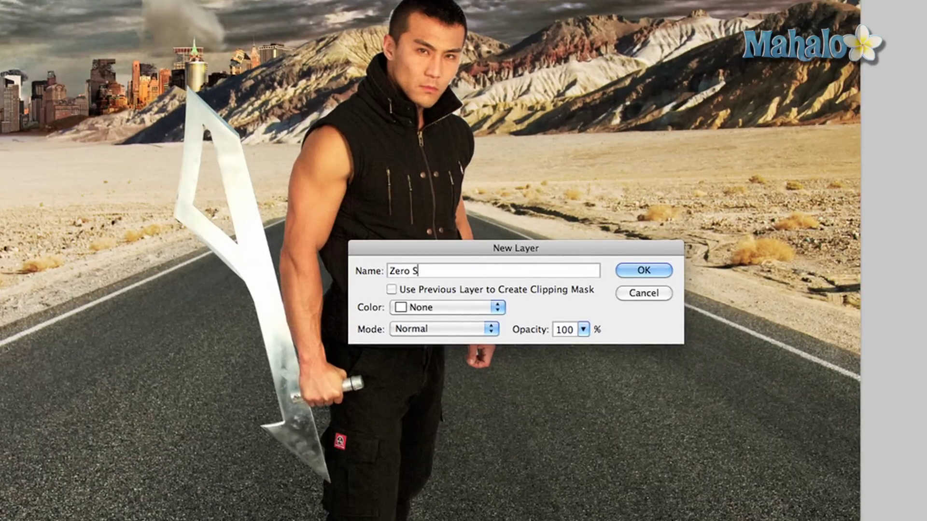
pyautogui.write('aturation')
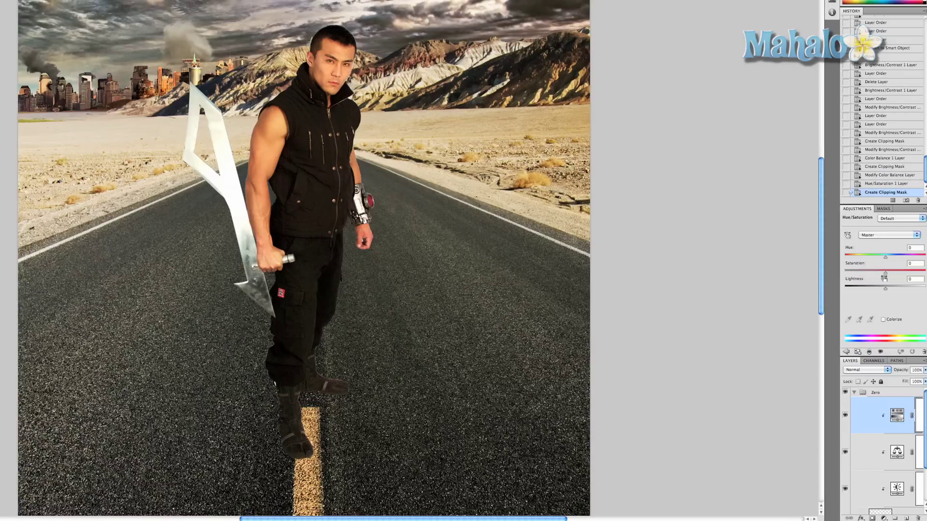
# Lower the Hue/Saturation Saturation to -23 and collapse the Zero group
pyautogui.moveTo(885, 273); pyautogui.dragTo(877, 276)
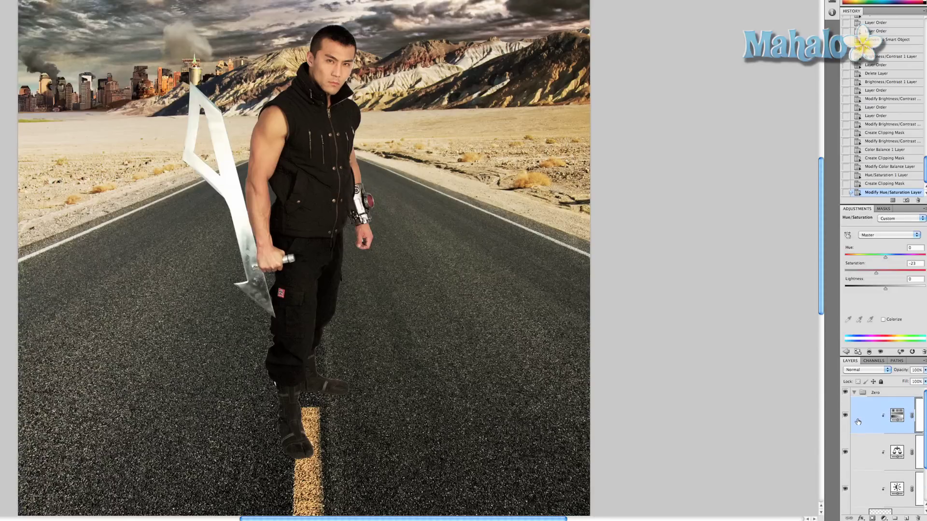
pyautogui.click(854, 393)
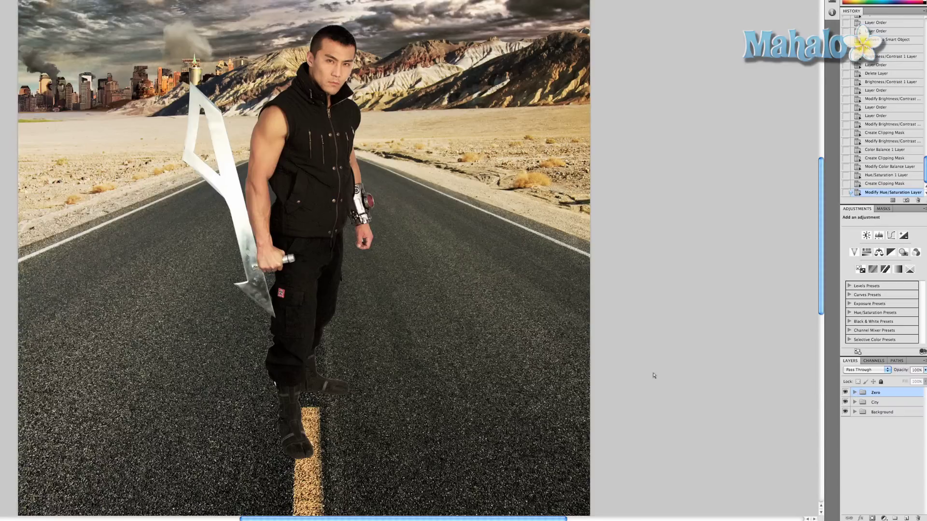